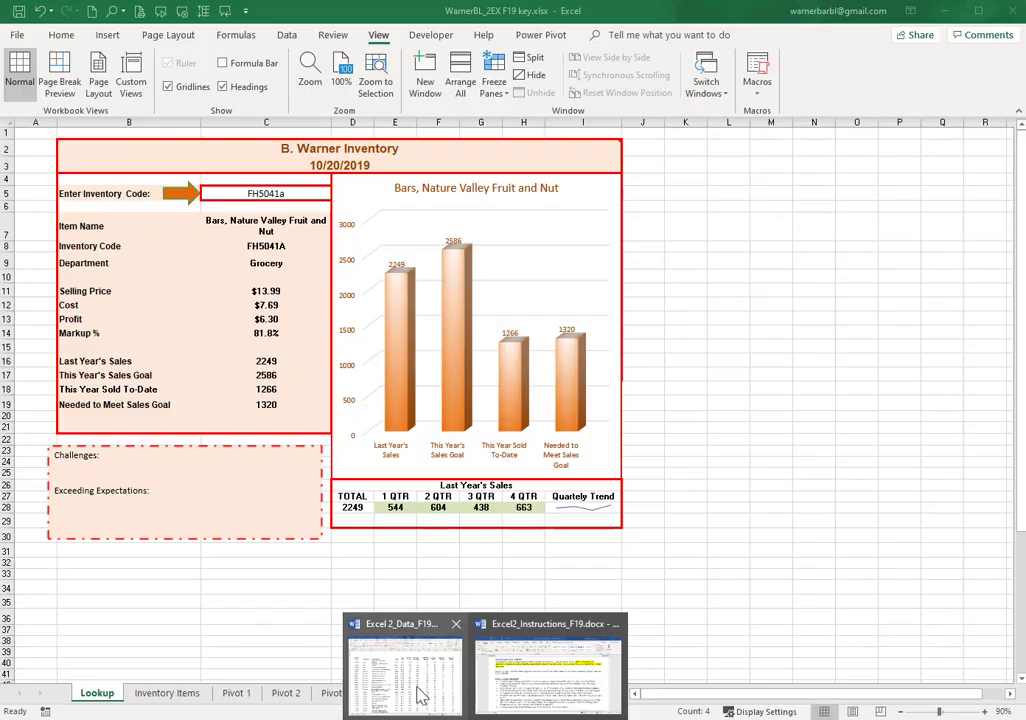
- Switch to the Word document Excel 2_Data_F19, review its inventory data table, and return to the Excel workbook
click(419, 692)
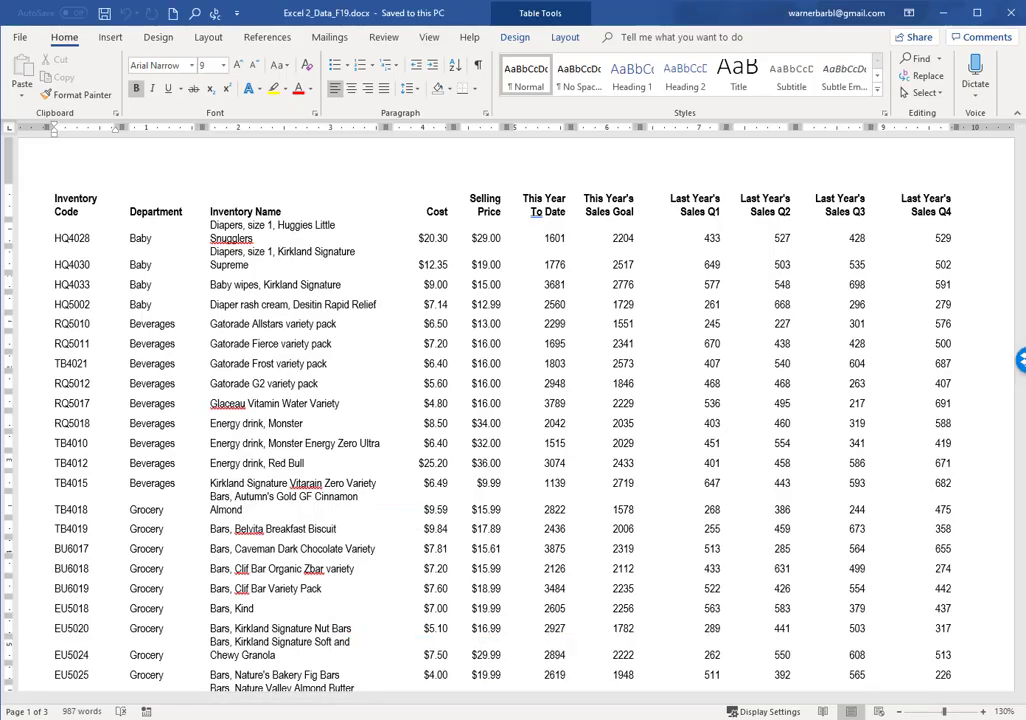
mouse_move(449, 715)
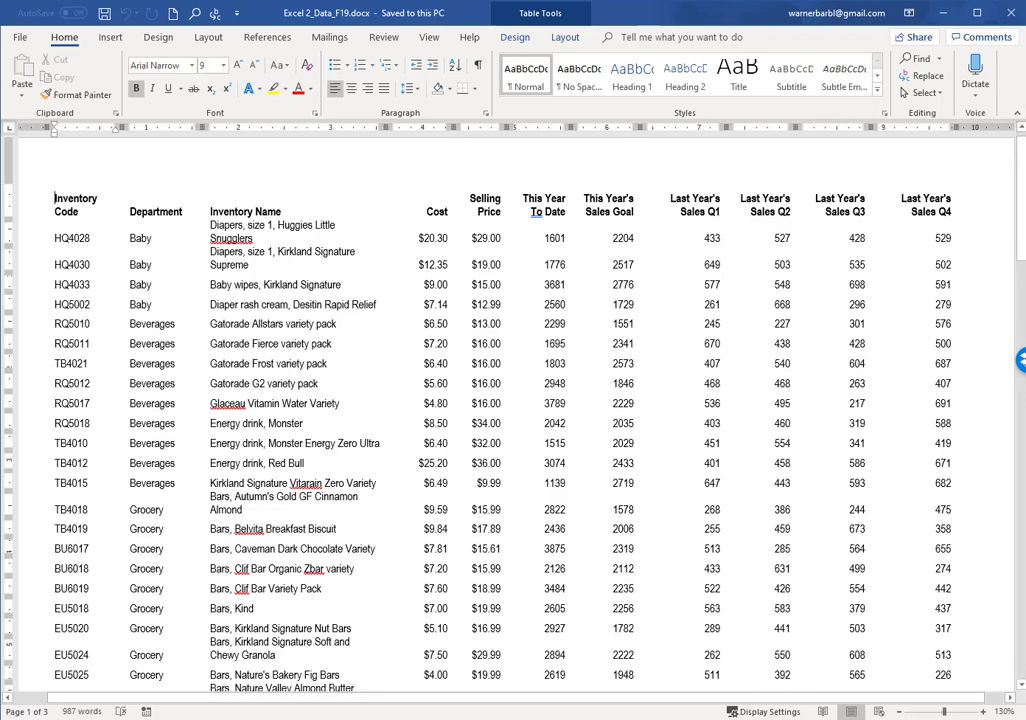
click(946, 14)
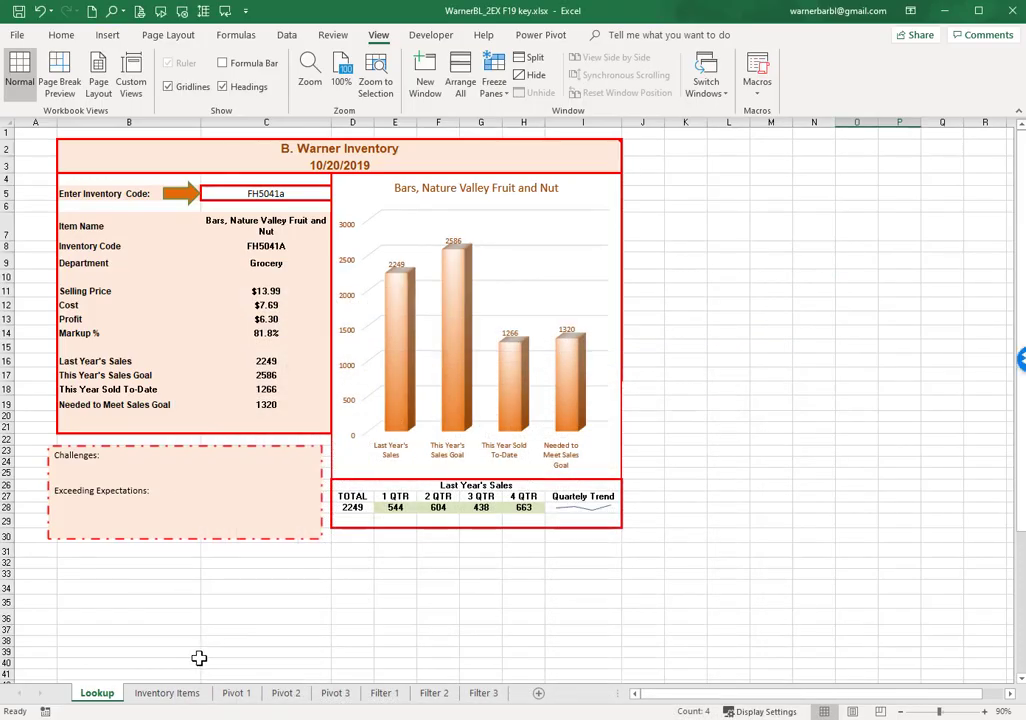
- Show the Inventory Items worksheet and slightly narrow the This Year Sold To-Date column
click(172, 693)
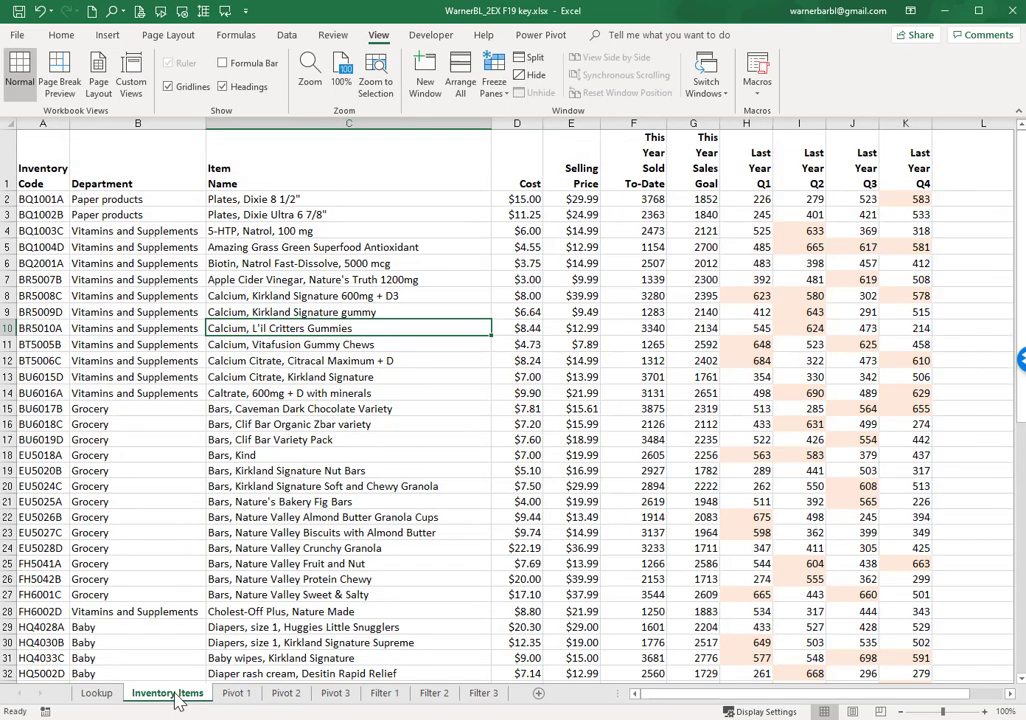
mouse_move(666, 128)
mouse_down()
mouse_move(740, 128)
mouse_move(662, 128)
mouse_up()
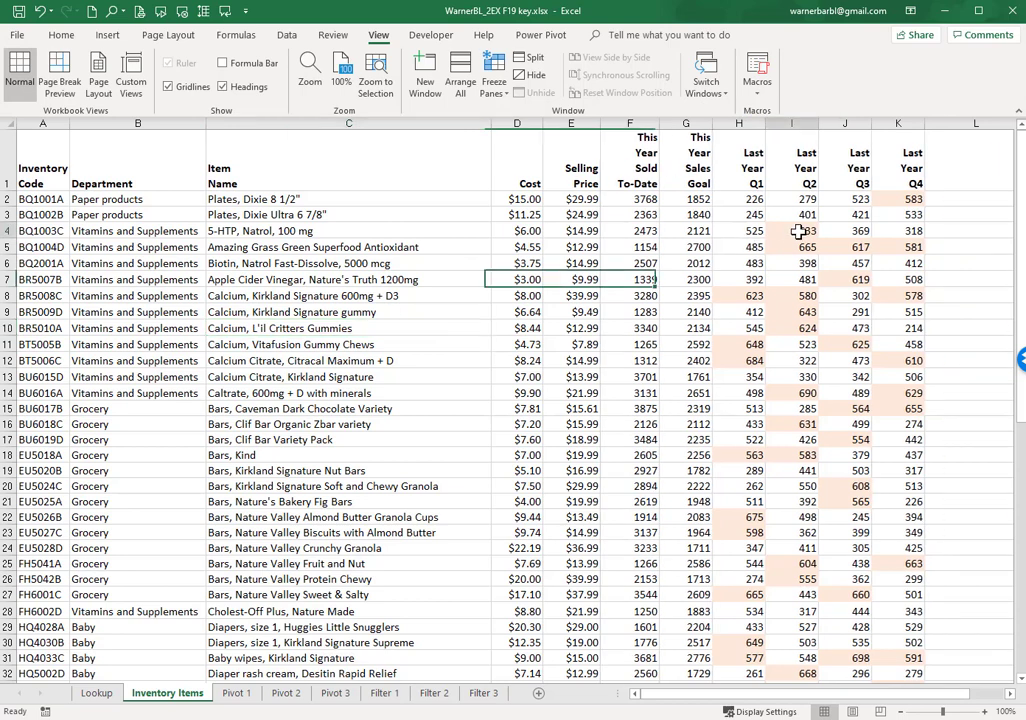
- Try a Last Year Q2 value of 300 for the item 5-HTP, Natrol, 100 mg, and undo the entry
click(799, 231)
text(300)
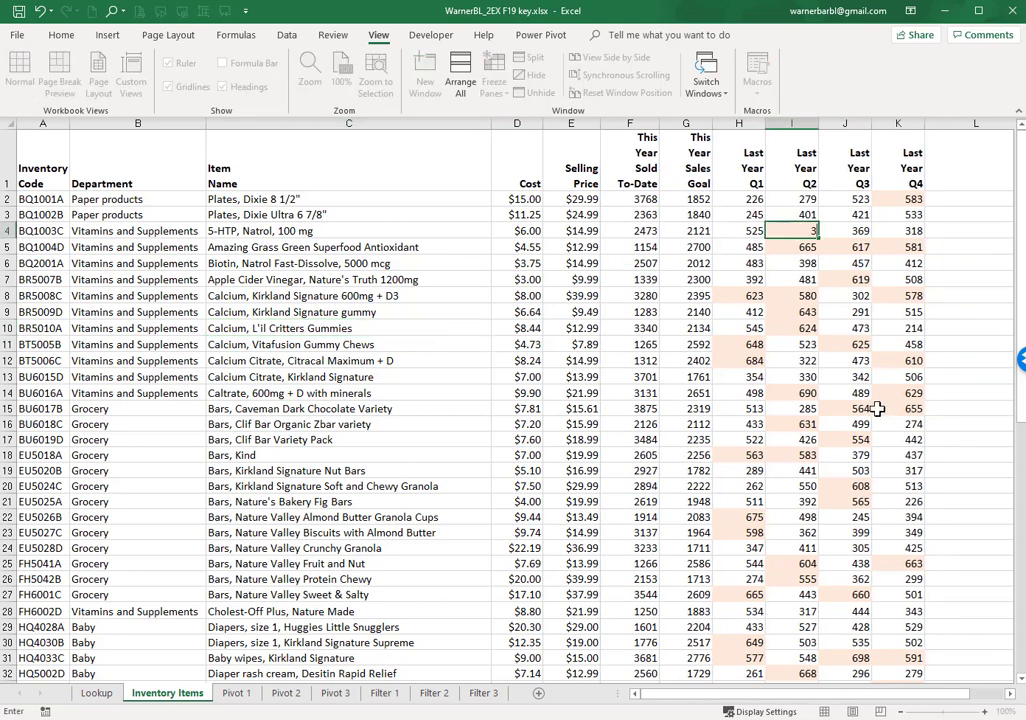
key(Return)
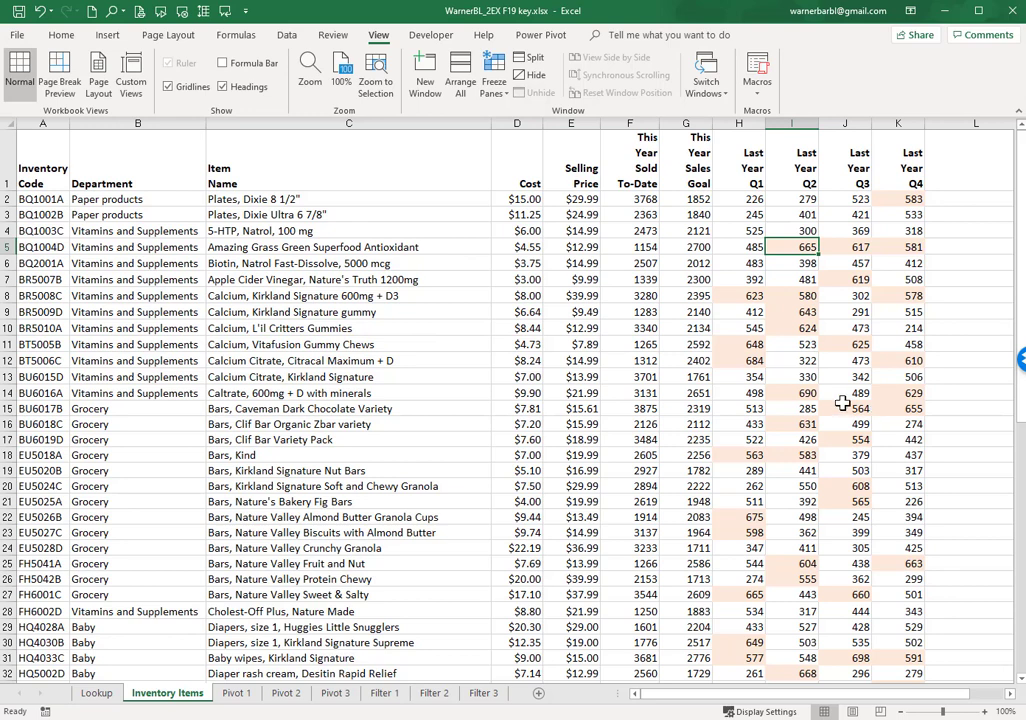
key(ctrl+z)
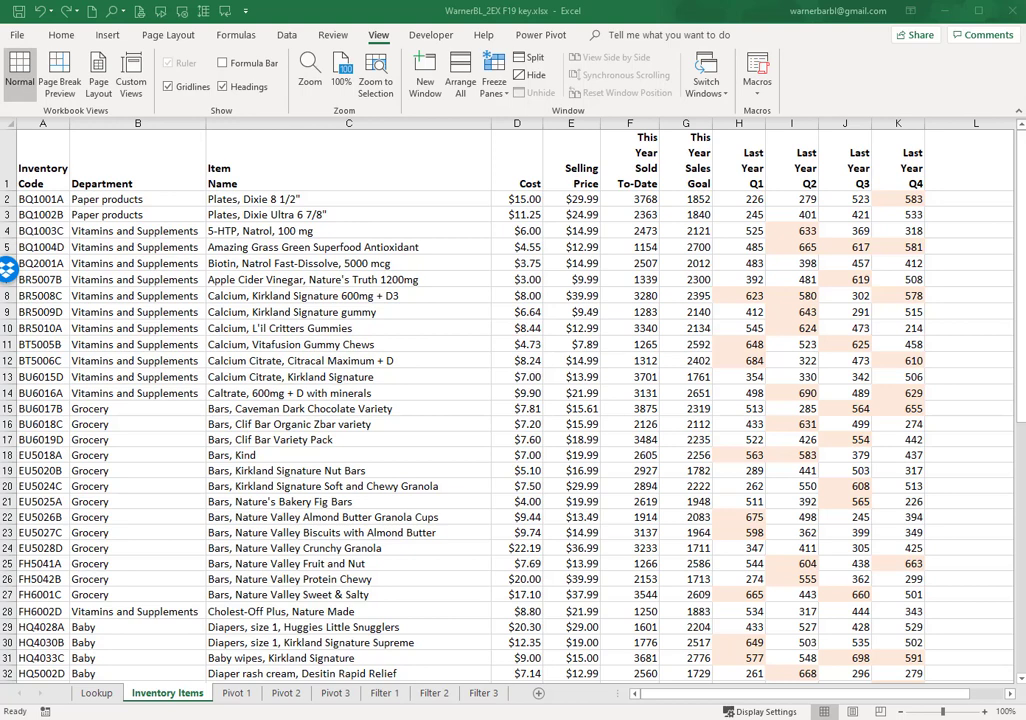
- Look up inventory code bu6018c on the Lookup worksheet
click(97, 693)
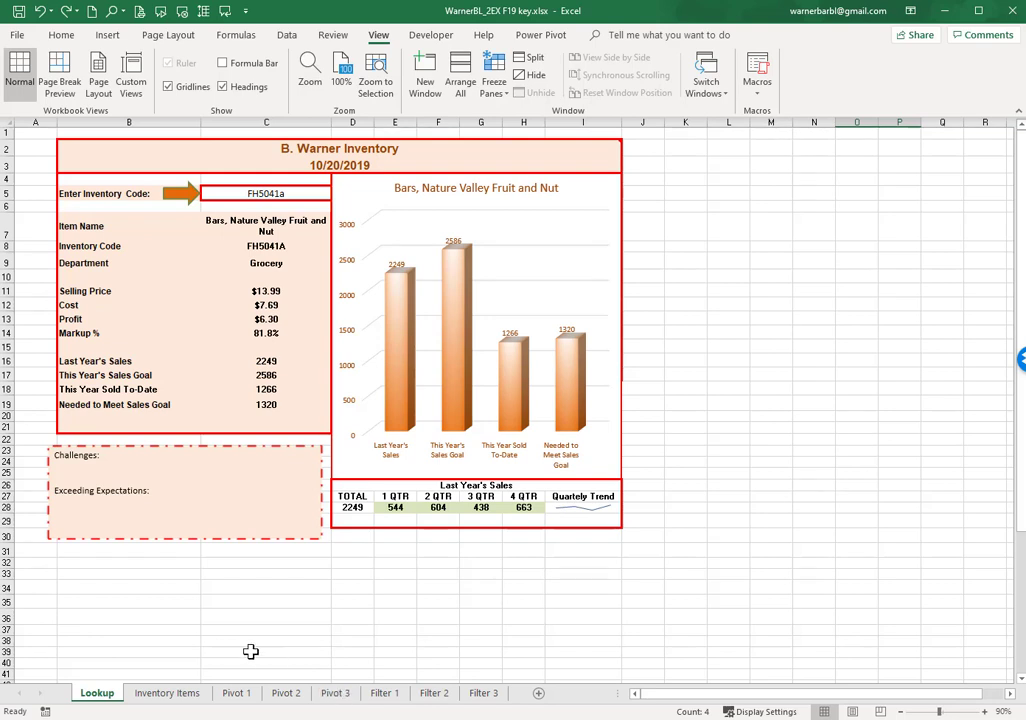
click(286, 193)
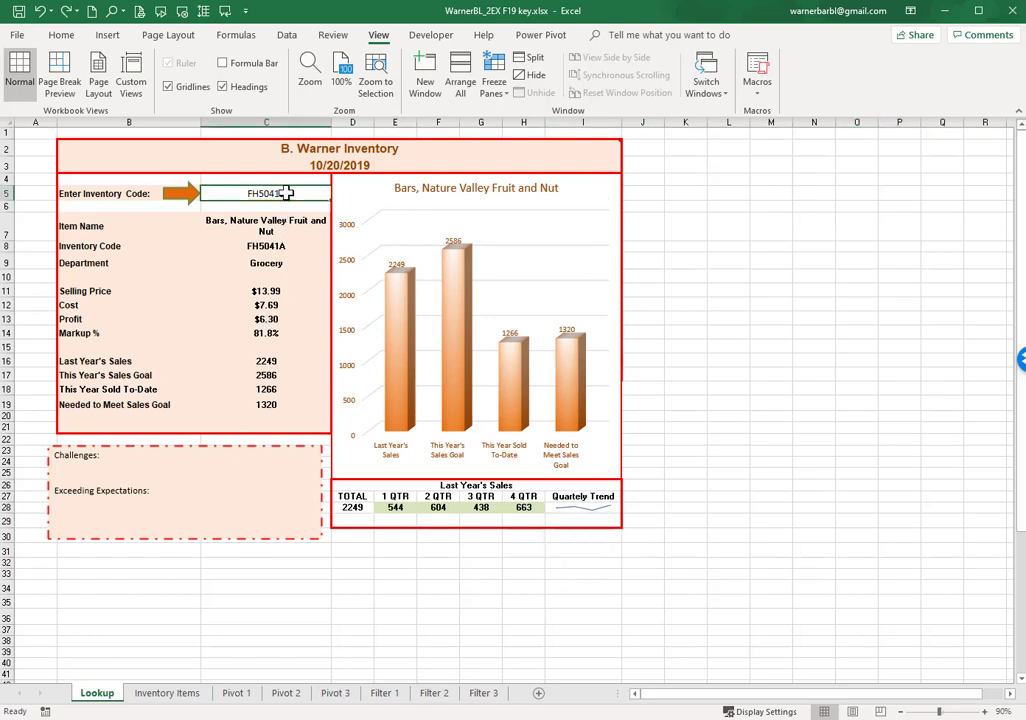
text(bu)
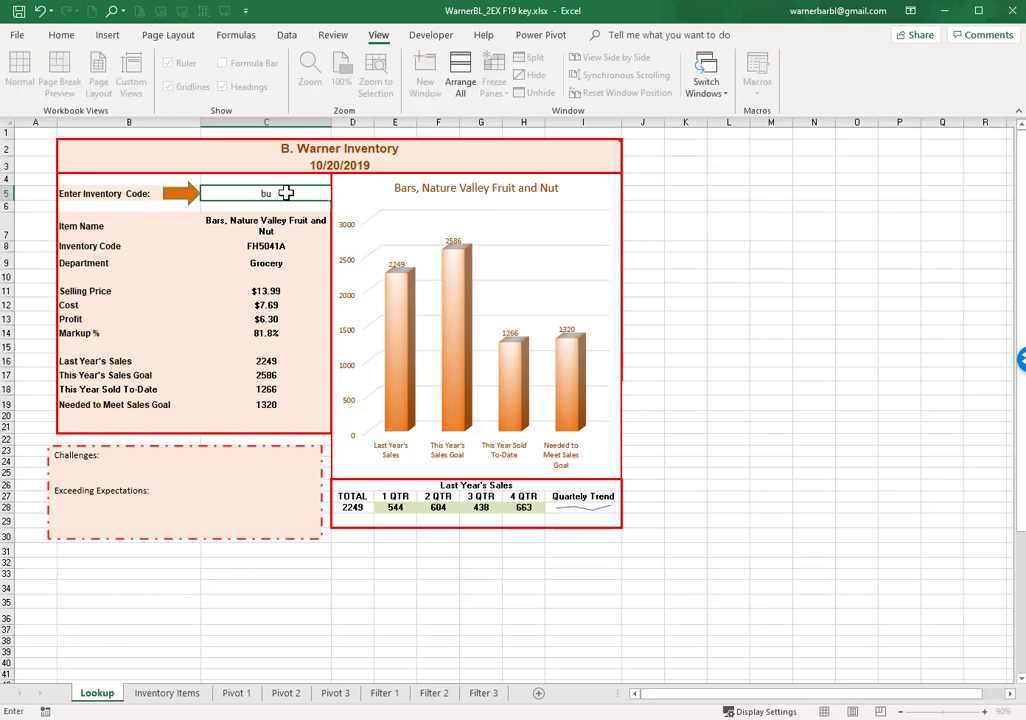
text(6018c)
key(Return)
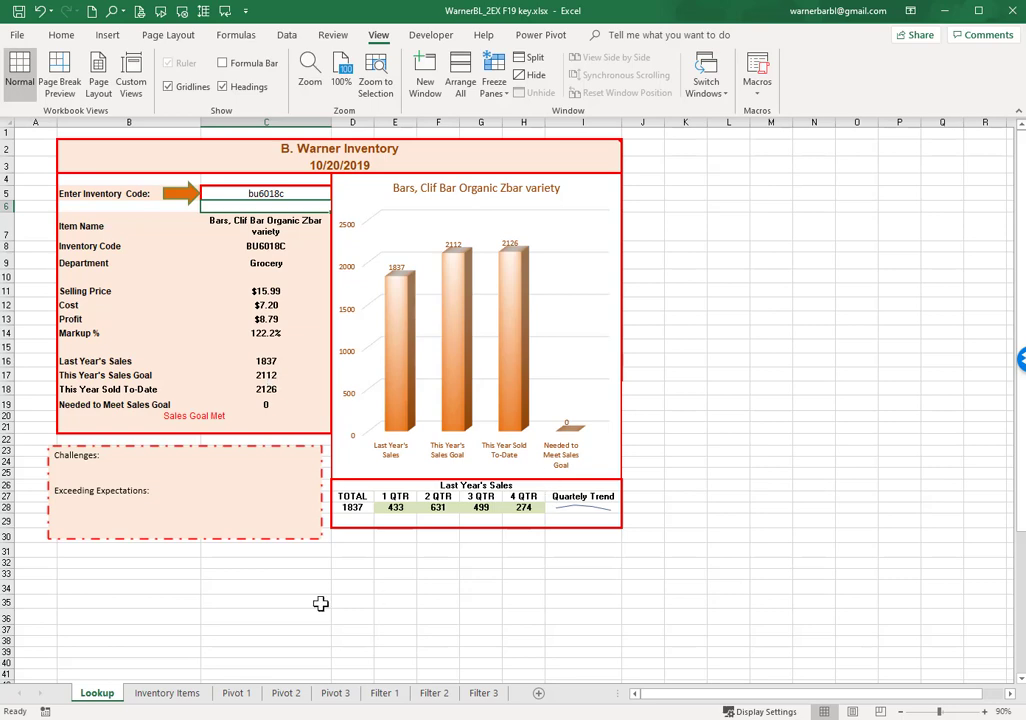
- Examine the column headings on the Inventory Items worksheet from Selling Price through Last Year Q4
click(167, 693)
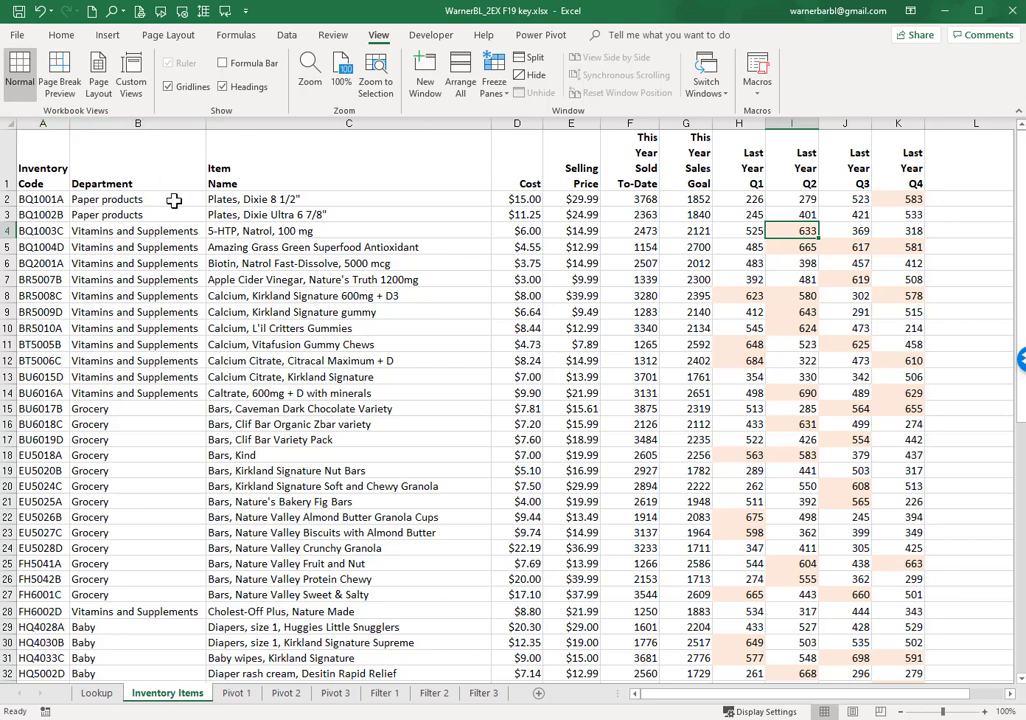
click(572, 157)
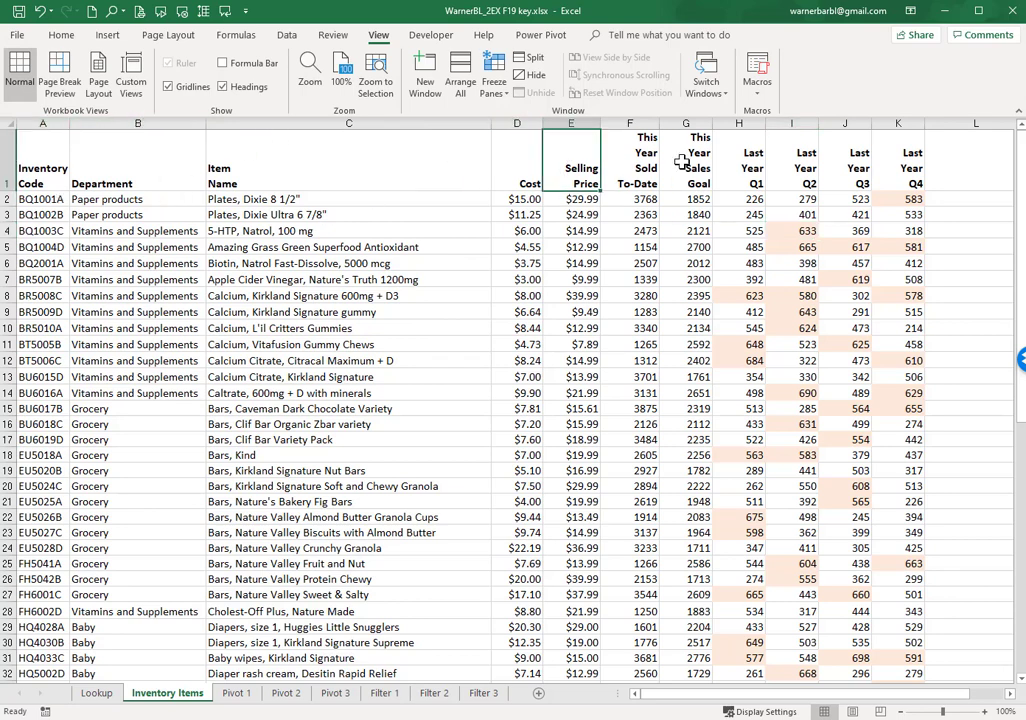
key(Right)
key(Right)
key(Right)
key(Right)
key(Right)
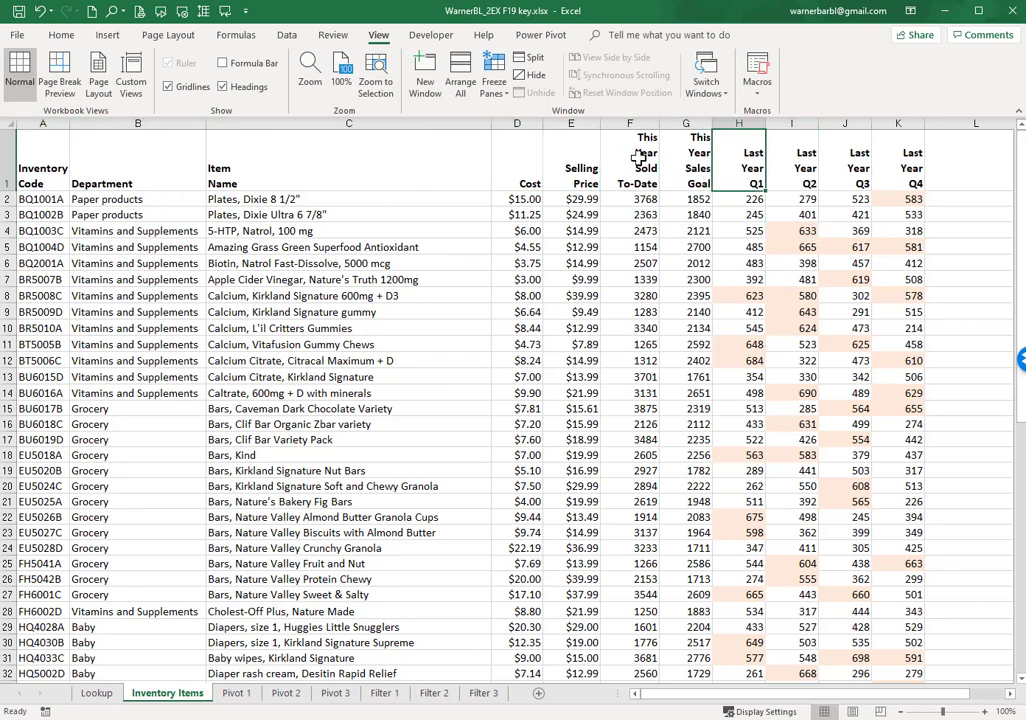
key(Right)
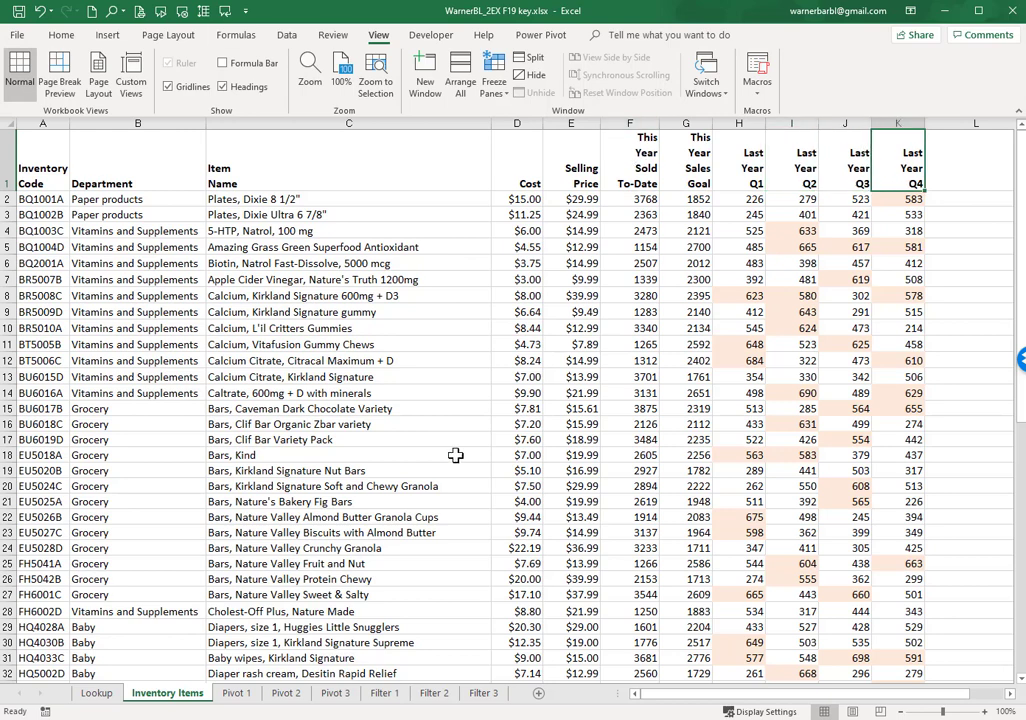
- Return to the Lookup worksheet and look up inventory code FH5041a
click(97, 694)
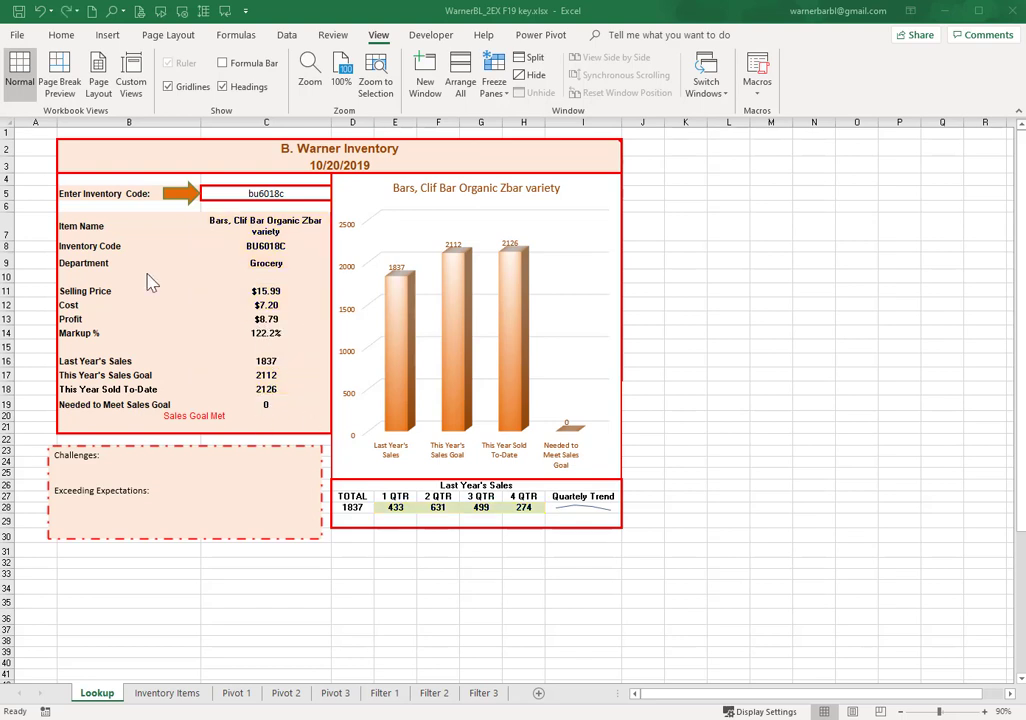
click(604, 149)
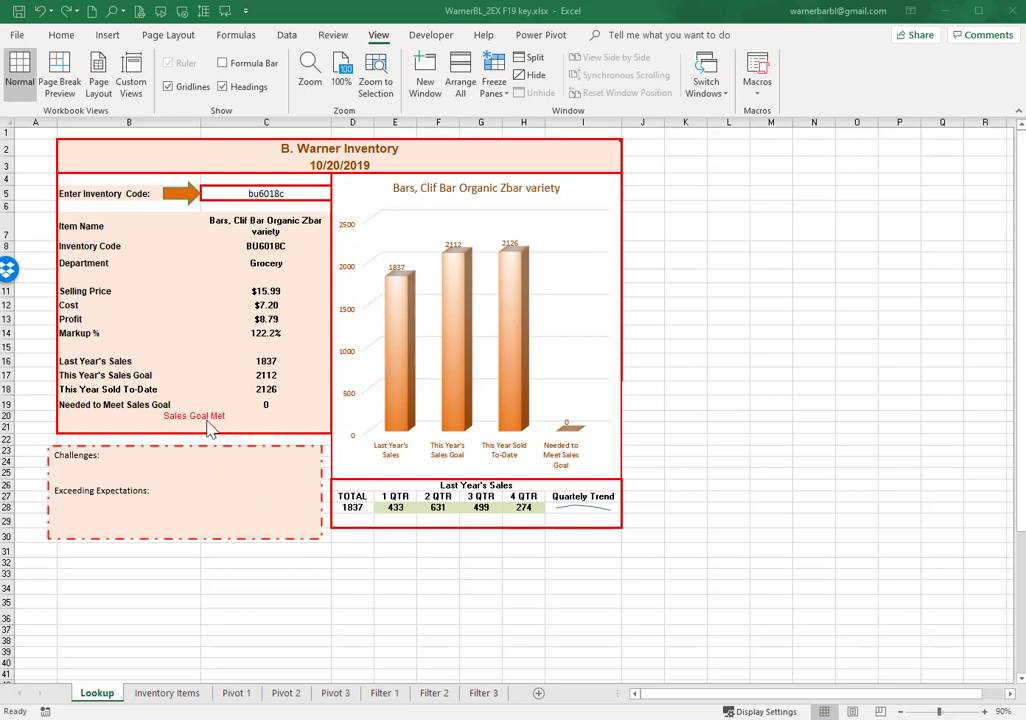
click(257, 193)
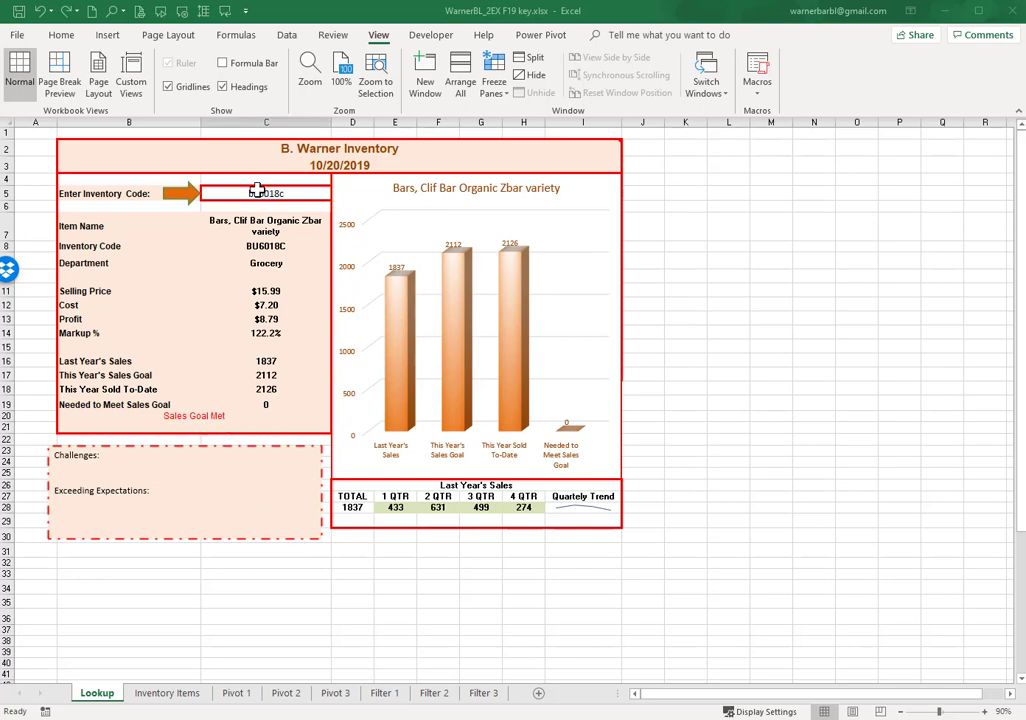
click(257, 193)
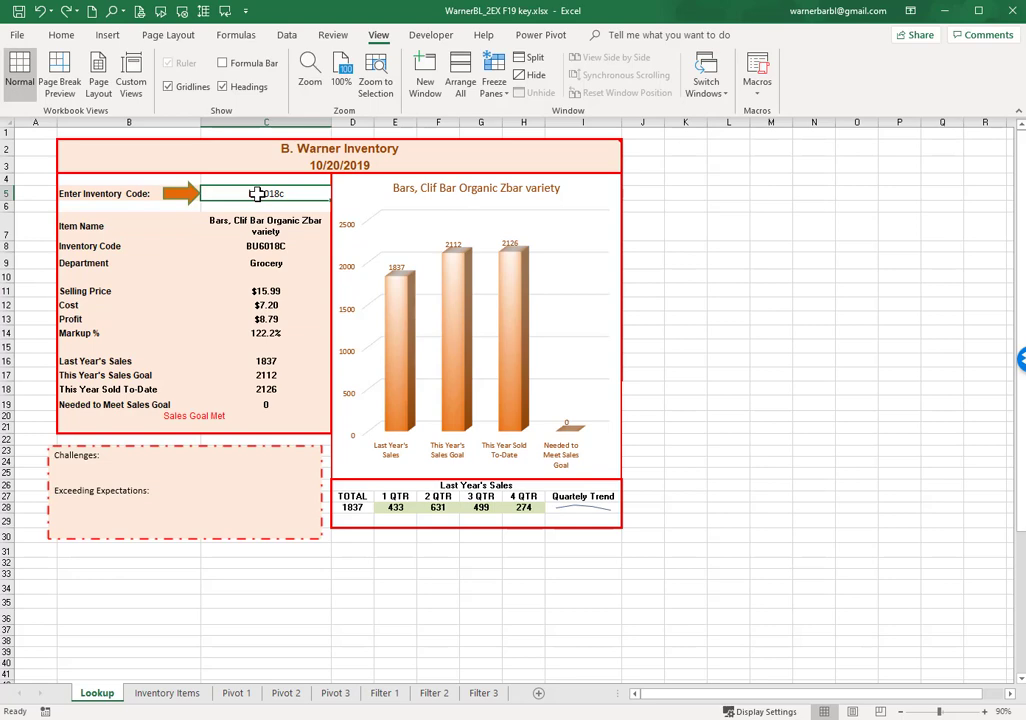
text(H)
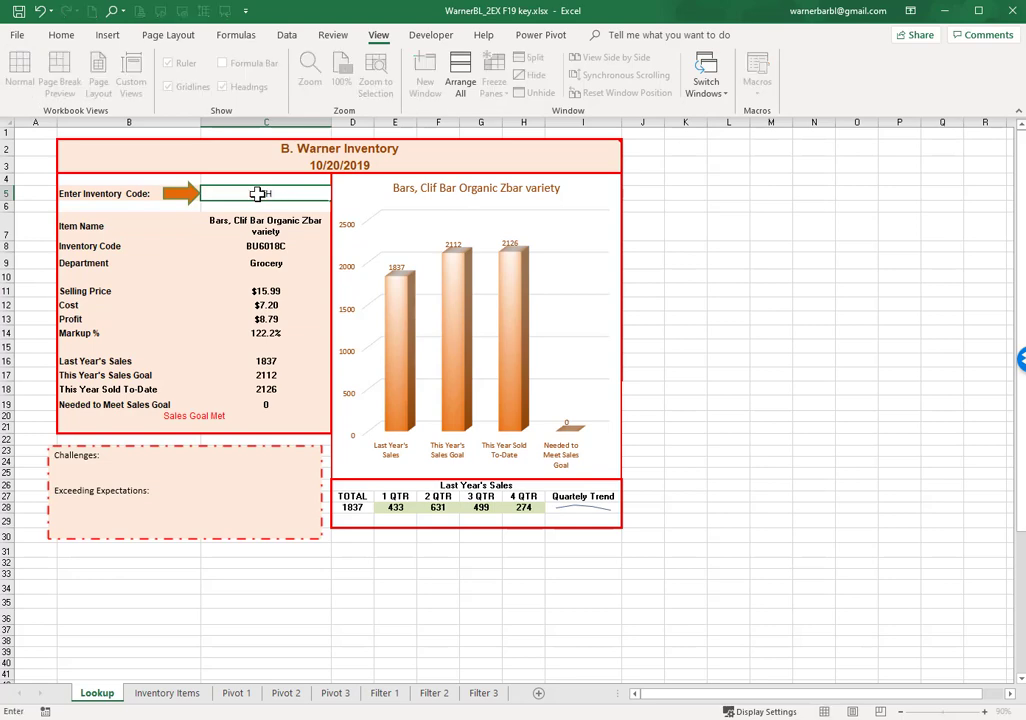
text(6041)
text(a)
key(Return)
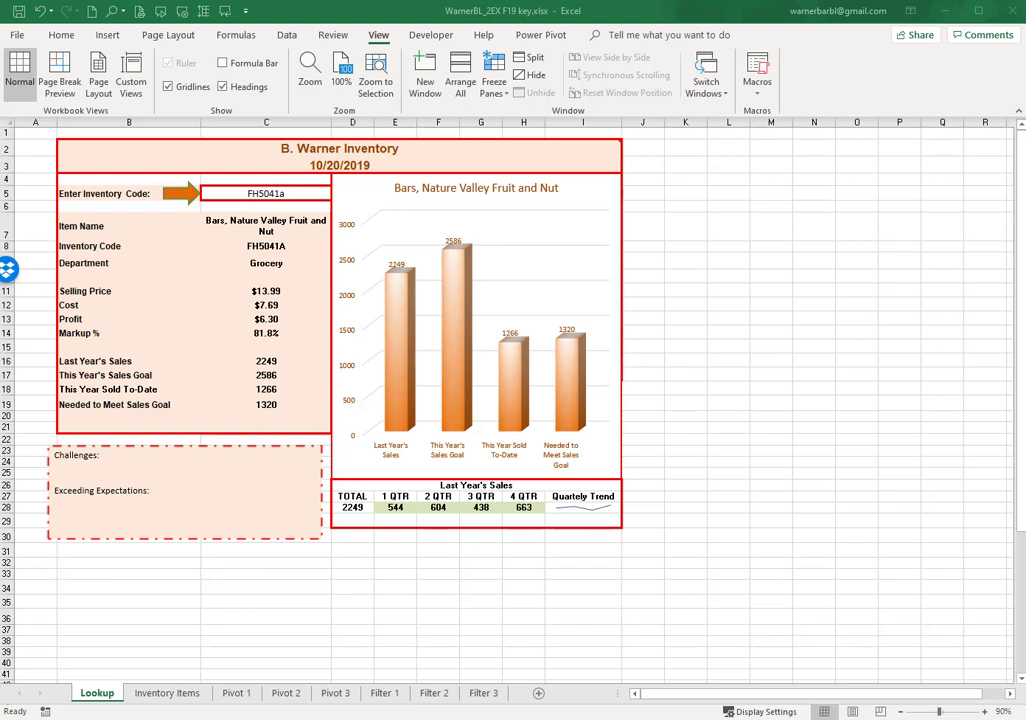
- Test the lookup's error handling by entering the nonexistent inventory code adfd
click(261, 206)
click(268, 195)
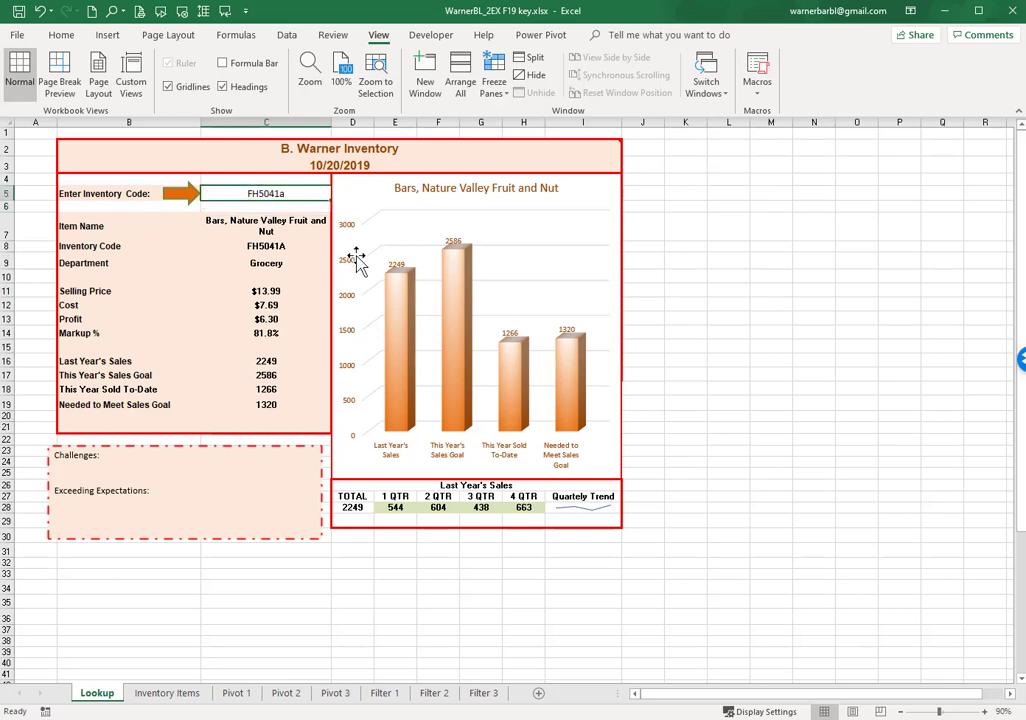
text(adfd)
click(229, 374)
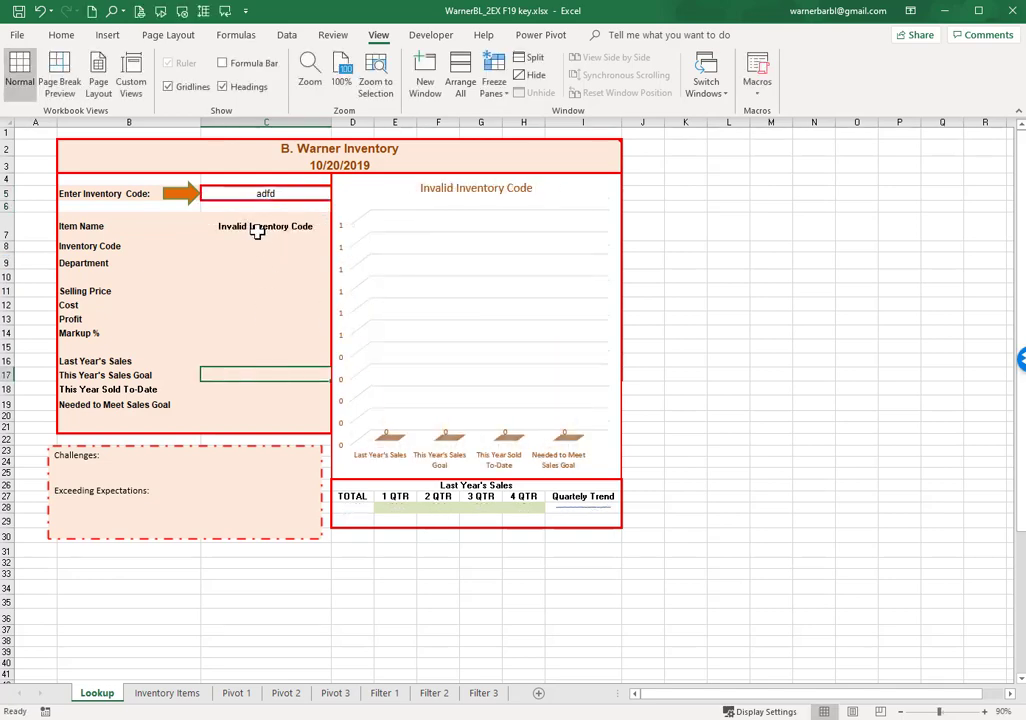
- Replace the inventory code on the Lookup worksheet with eu5017c
click(279, 193)
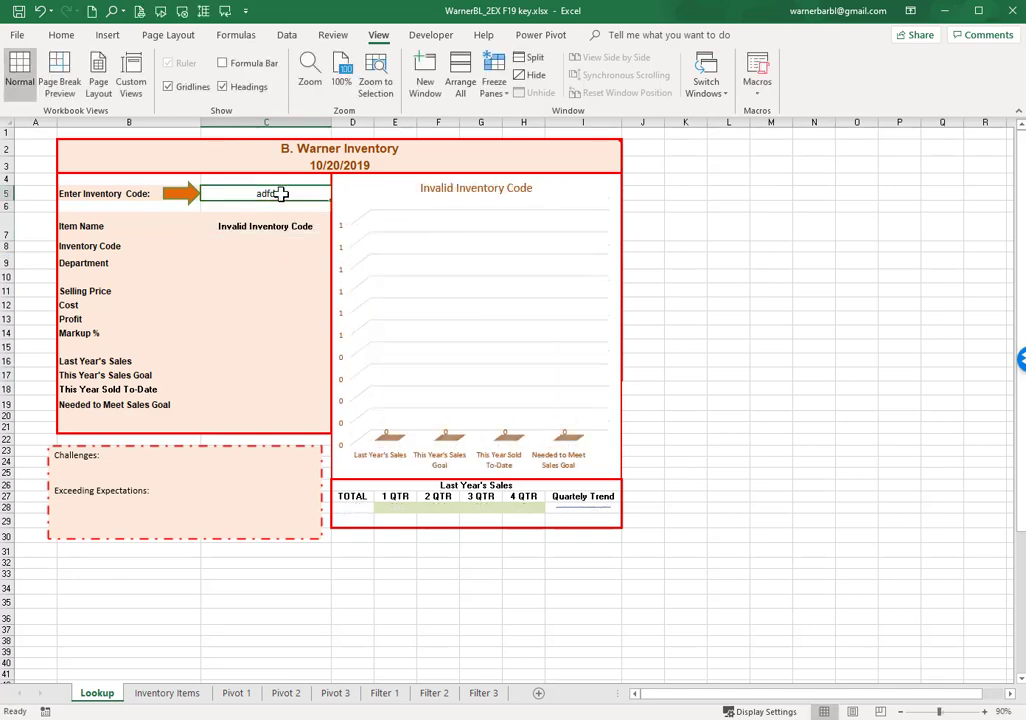
text(eu)
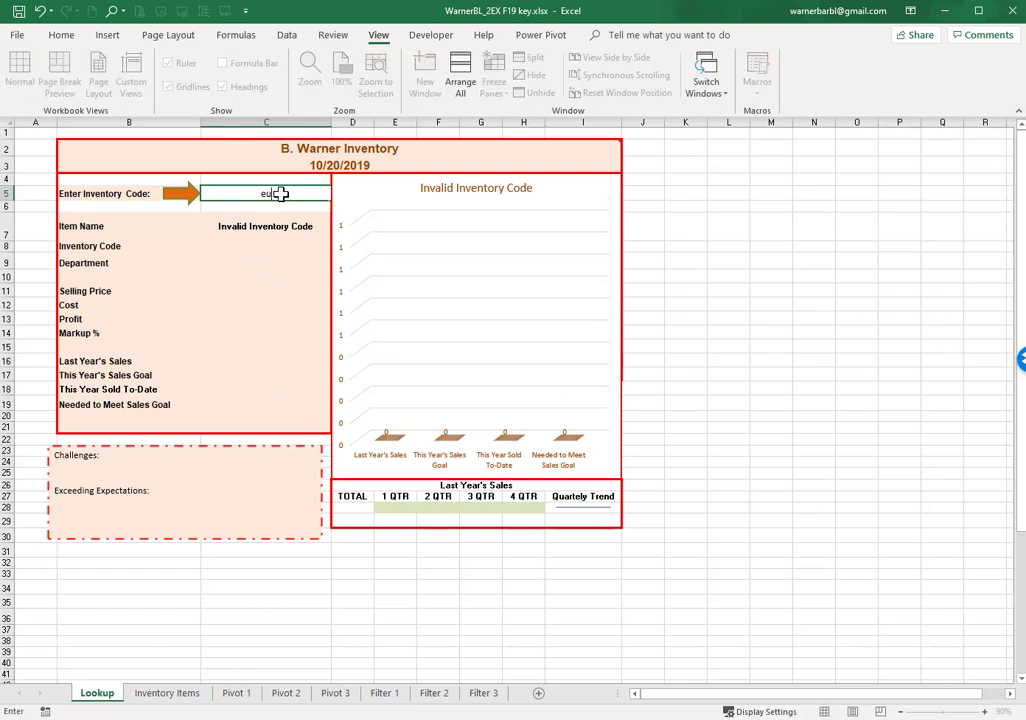
text(5017c)
key(Return)
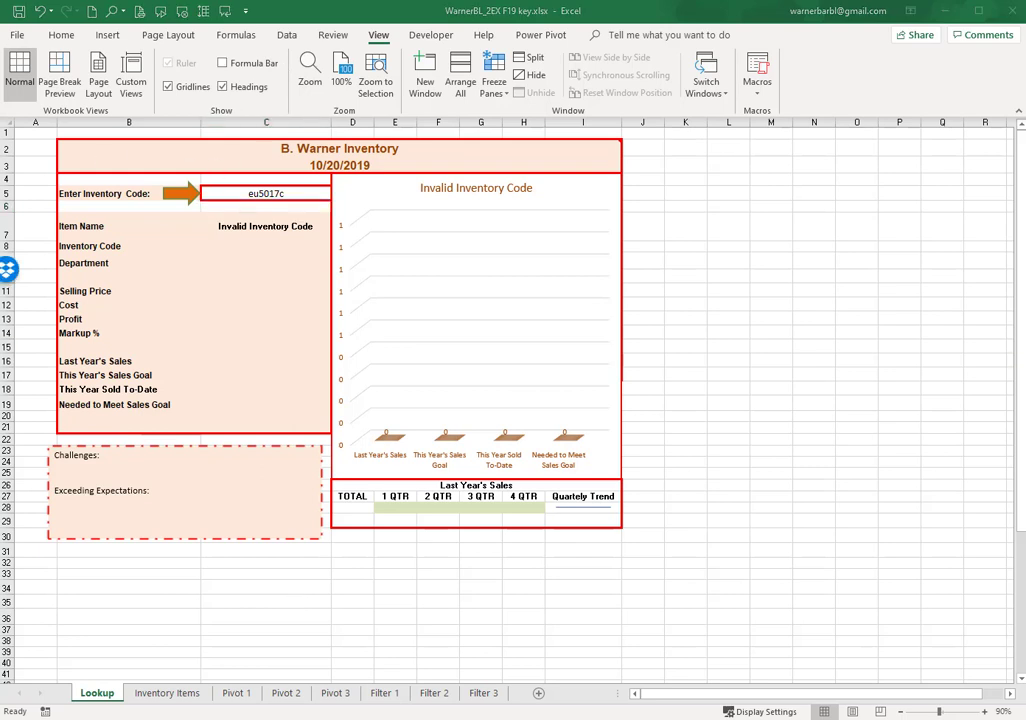
- Review the pivot worksheets Pivot 1 to Pivot 3 and the filtered worksheets Filter 1 to Filter 3
click(244, 699)
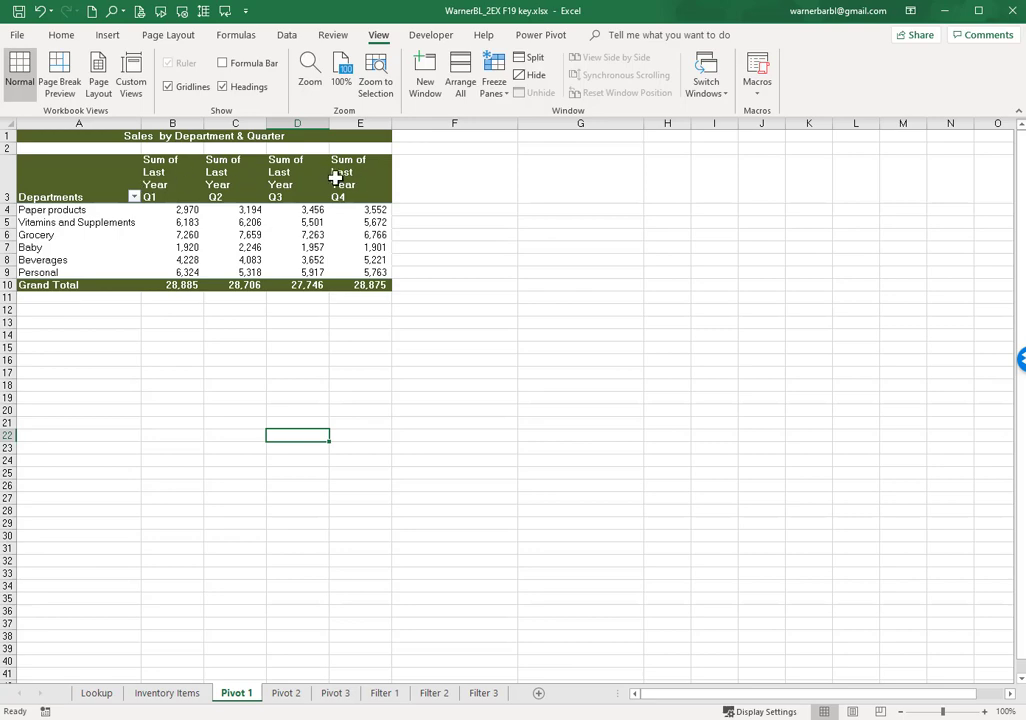
click(286, 693)
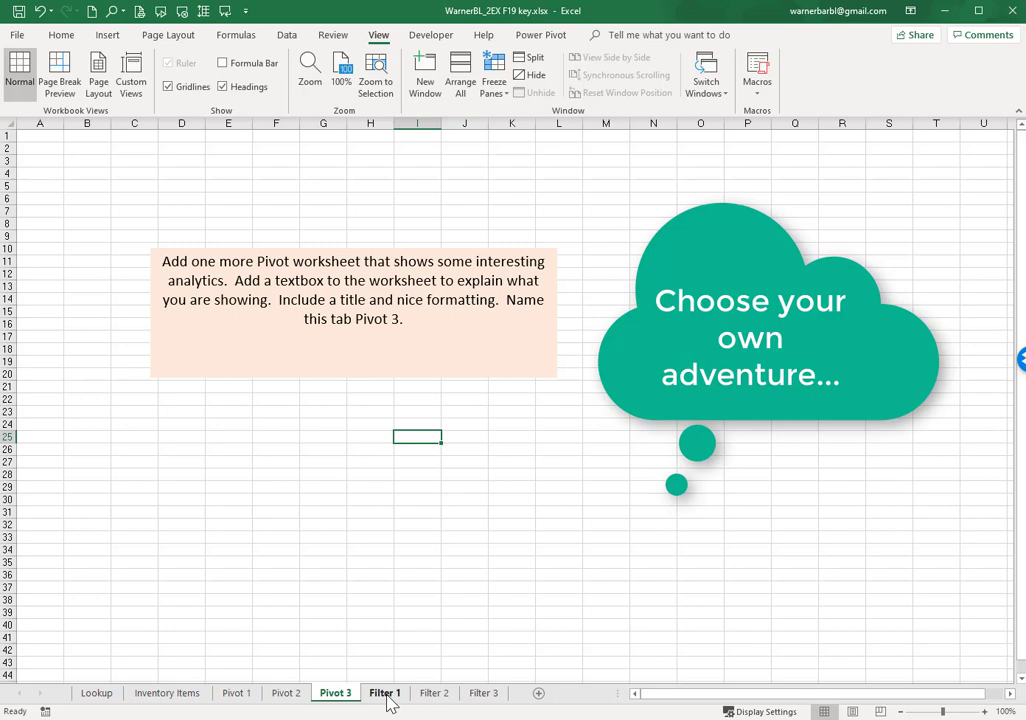
click(385, 693)
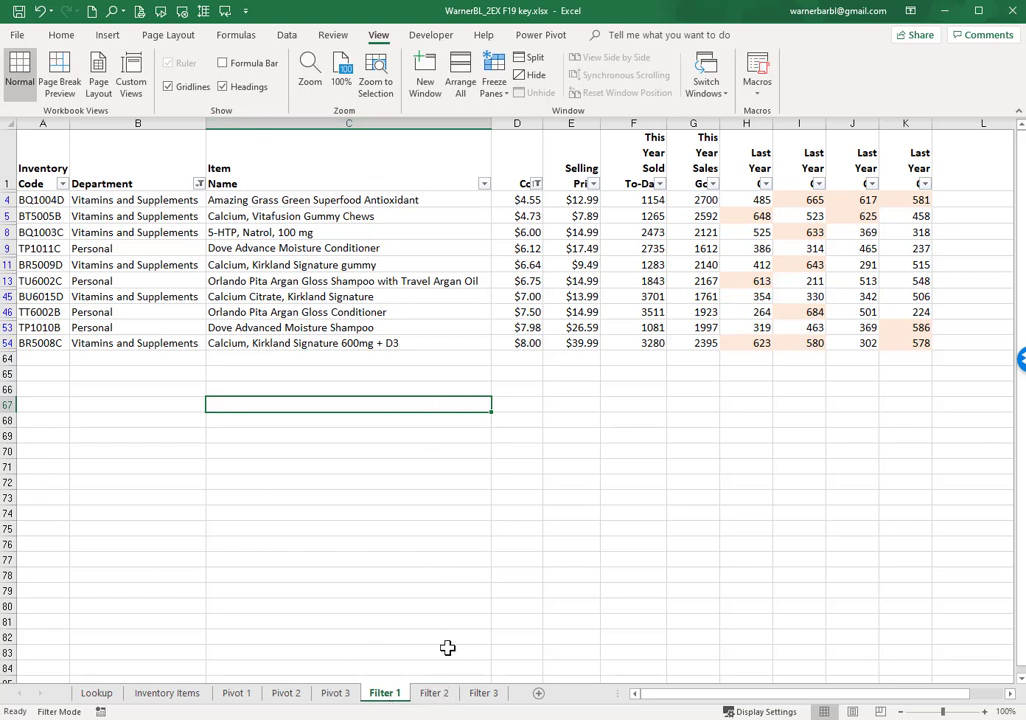
click(430, 693)
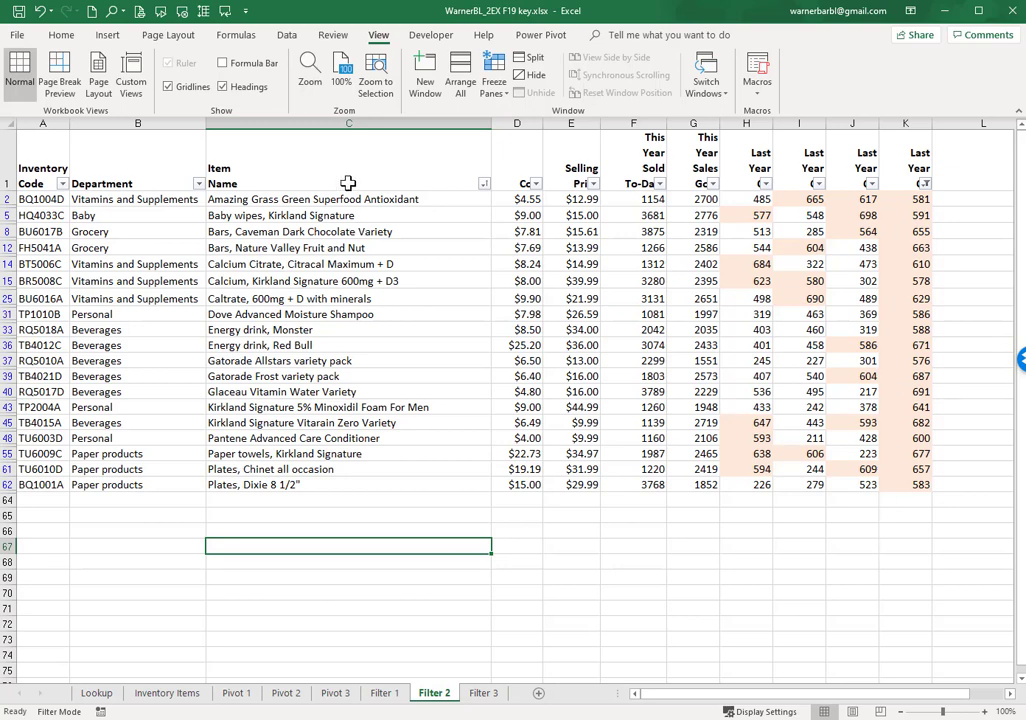
click(481, 695)
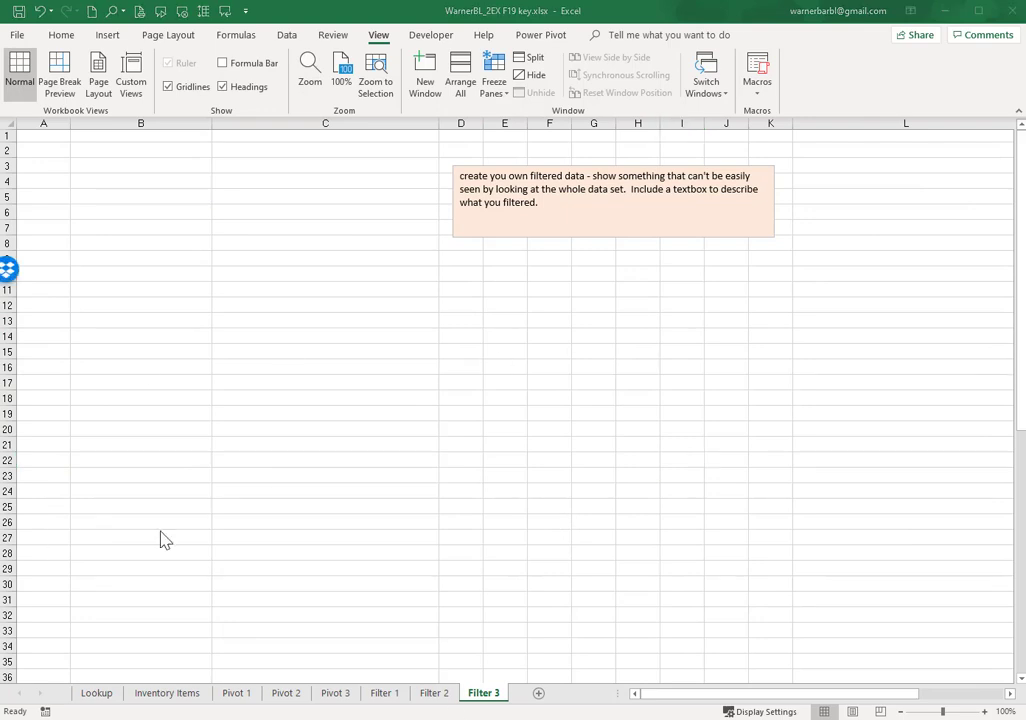
click(481, 701)
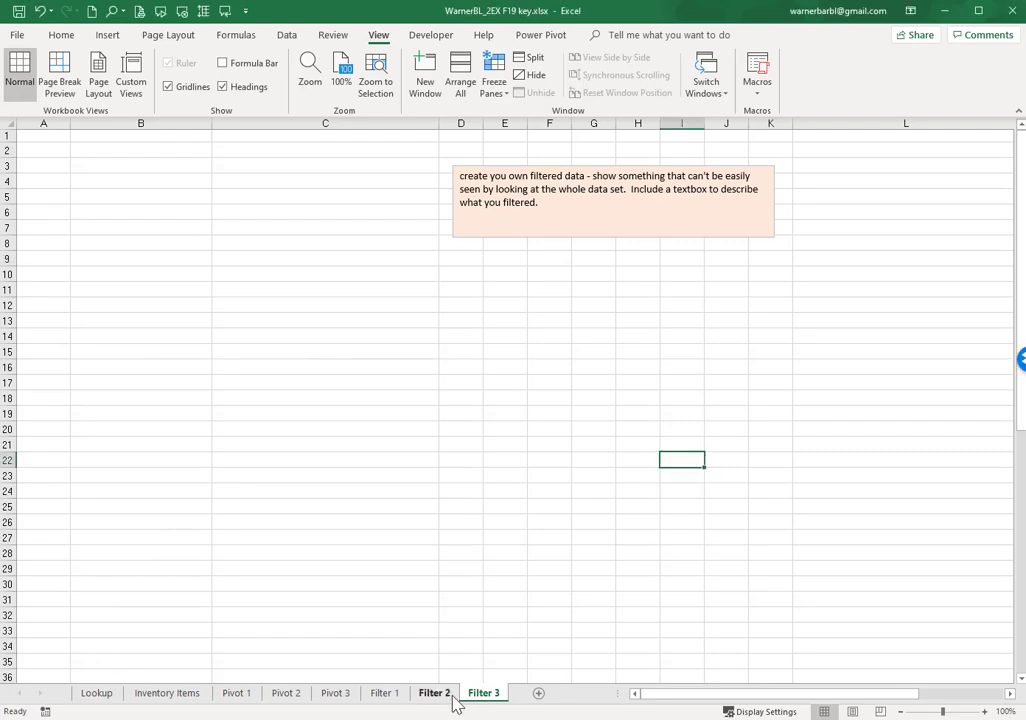
click(451, 702)
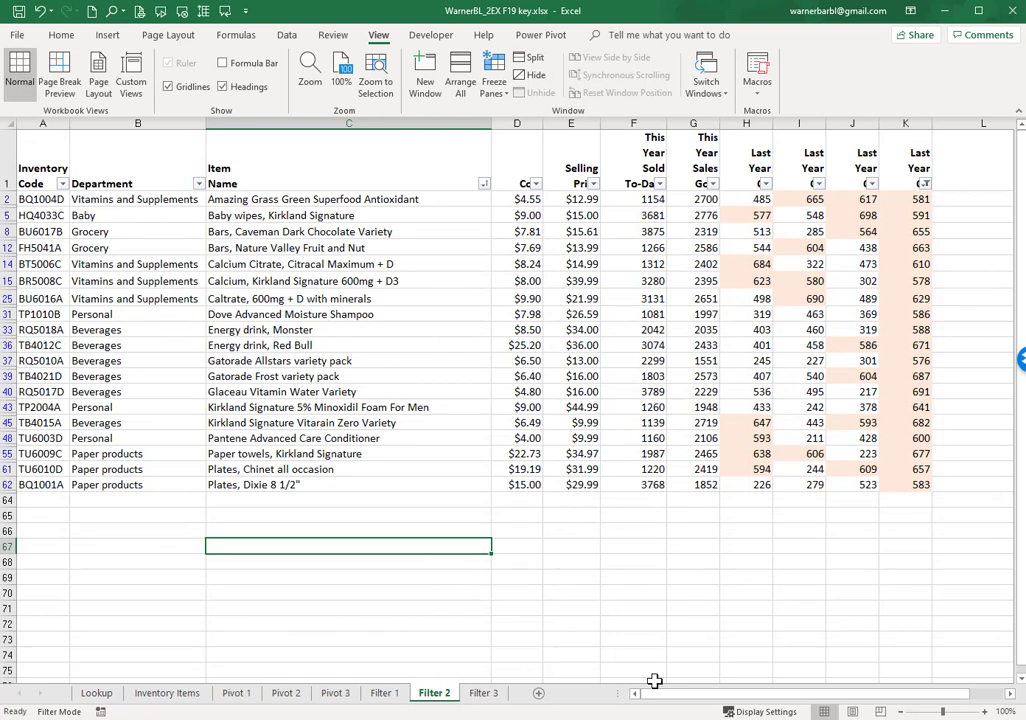
right_click(622, 712)
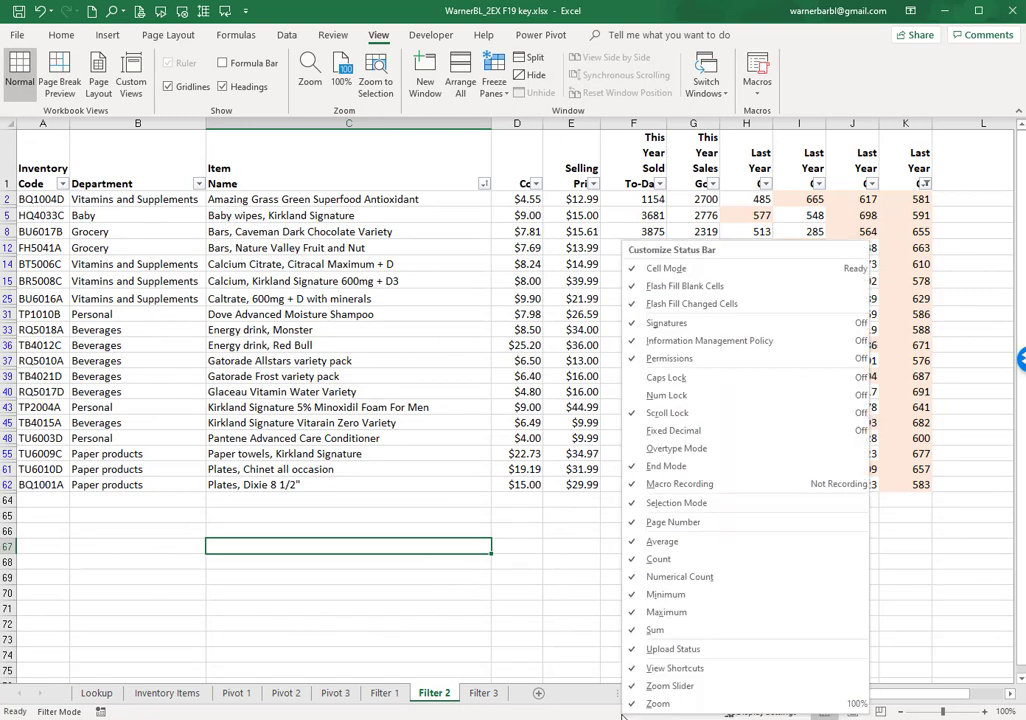
- Close the status bar options and check the status bar statistics for the Selling Price, Cost and This Year Sold To-Date columns on Filter 2
click(498, 574)
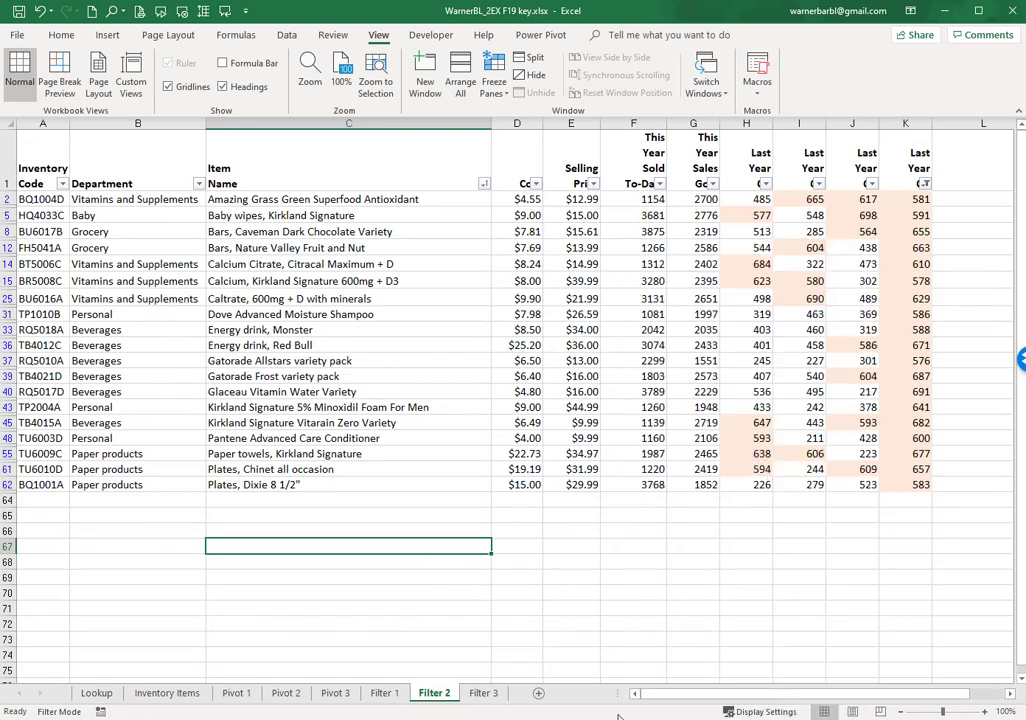
click(575, 118)
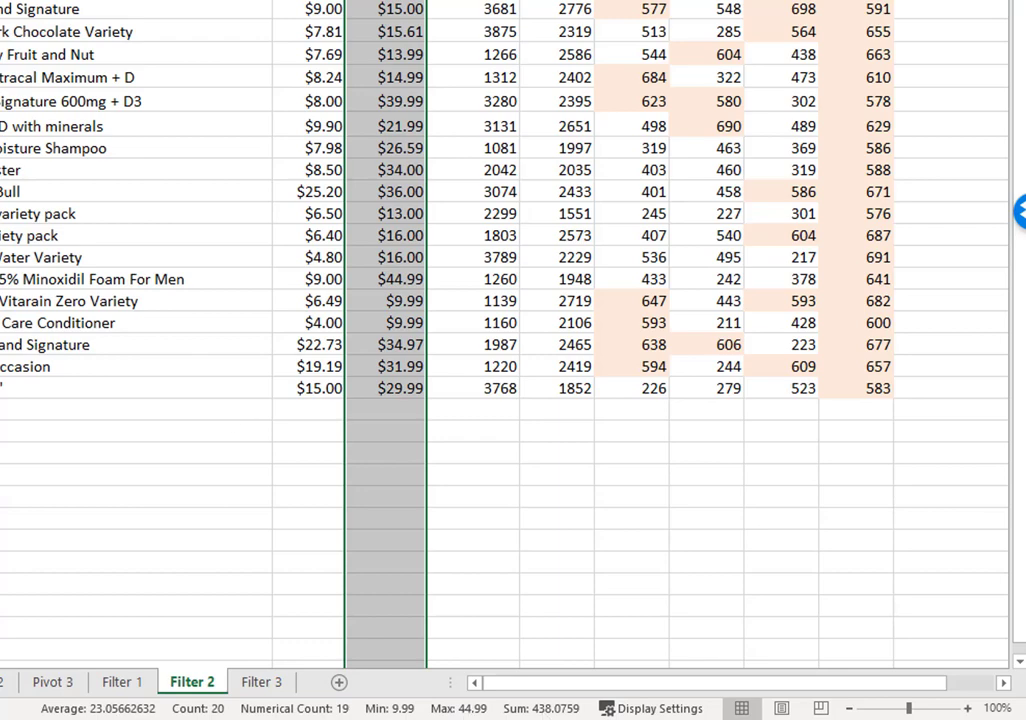
click(308, 2)
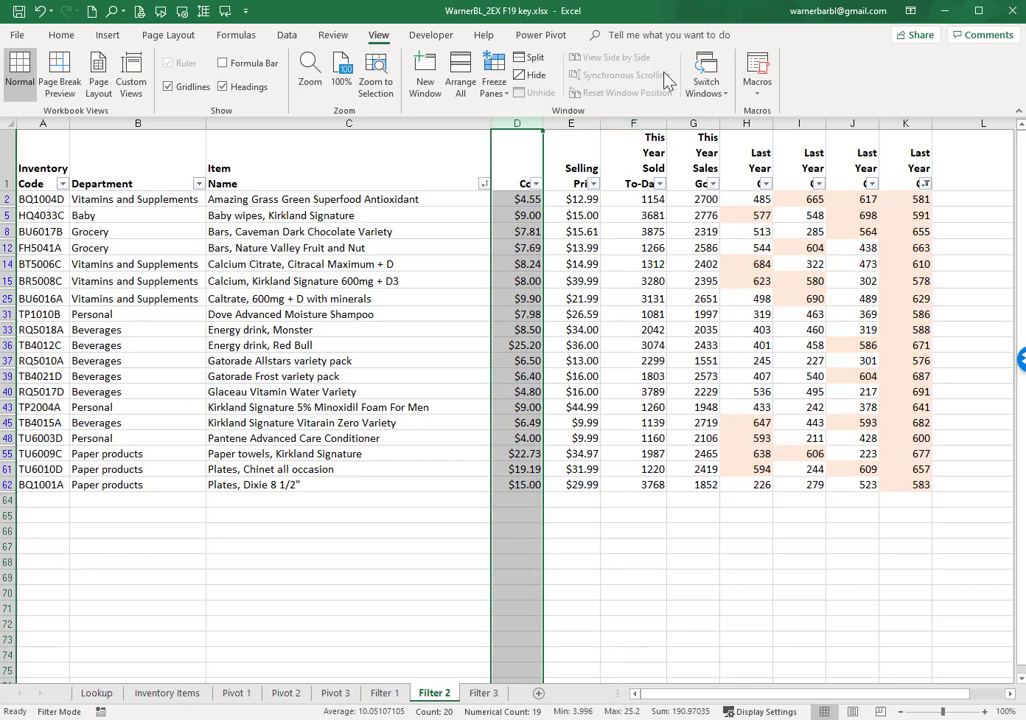
click(619, 125)
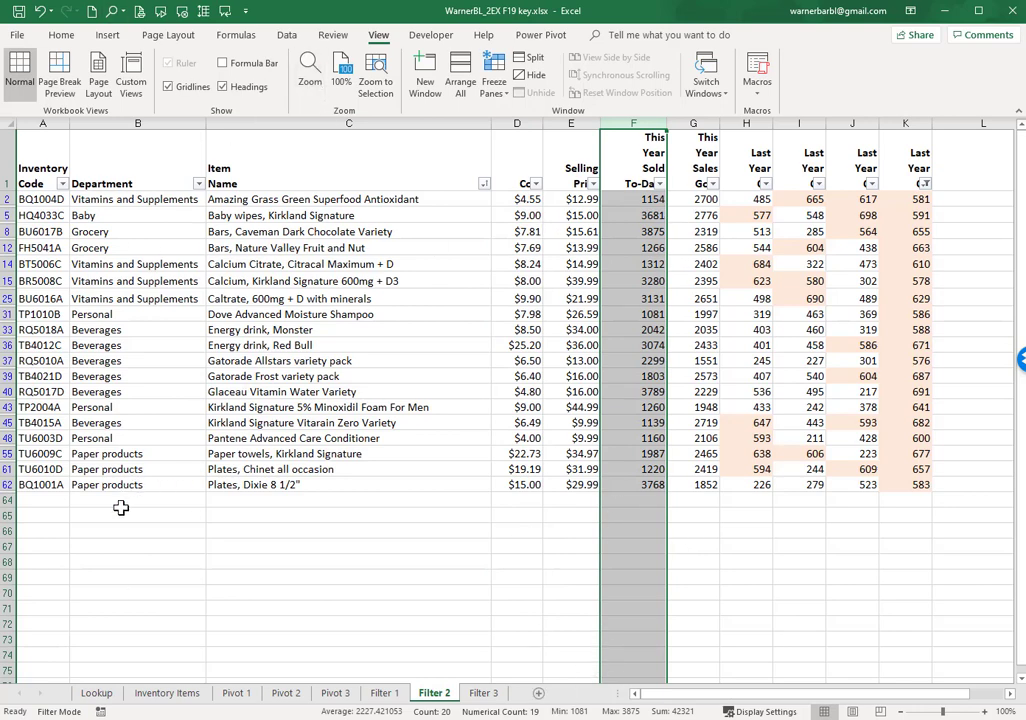
click(88, 500)
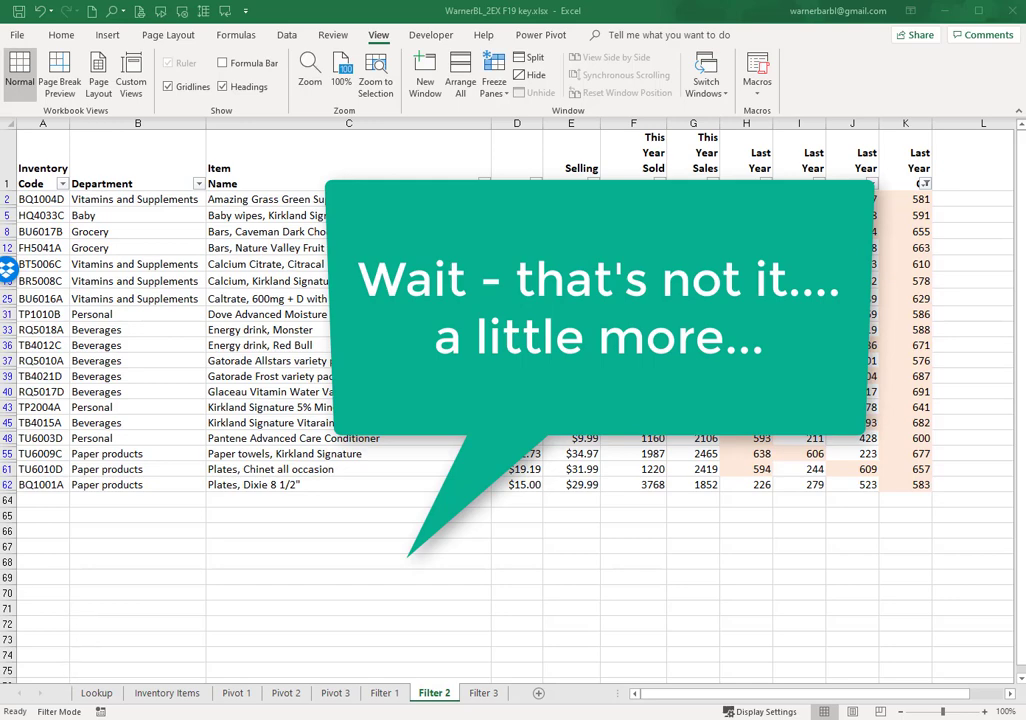
- Return to the Lookup worksheet to review the Challenges and Exceeding Expectations text box
click(95, 694)
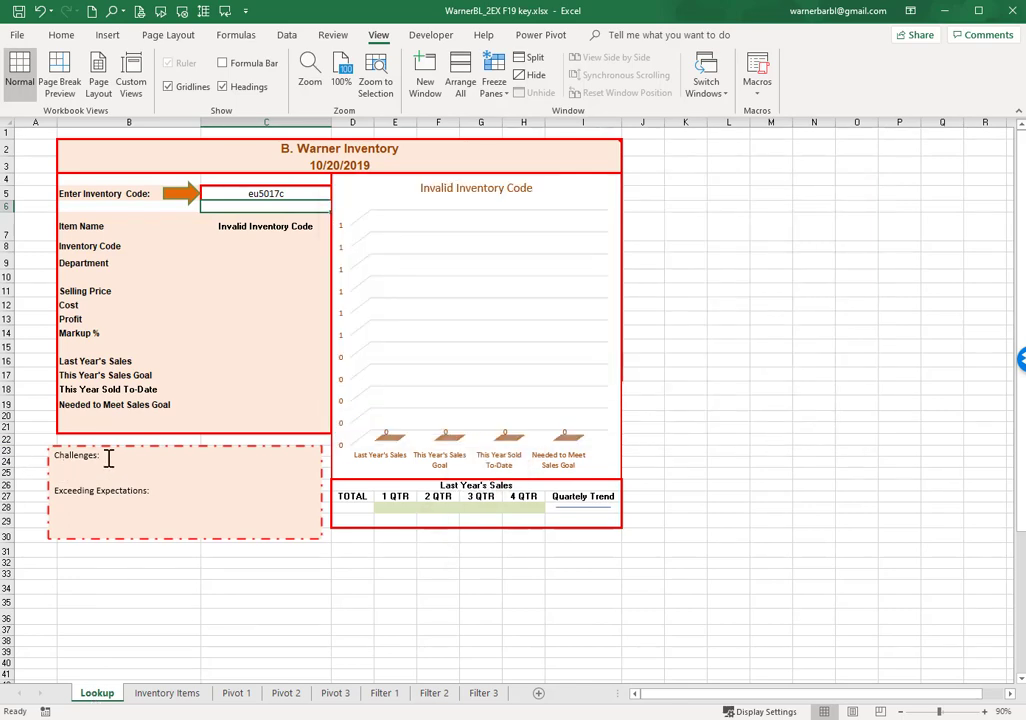